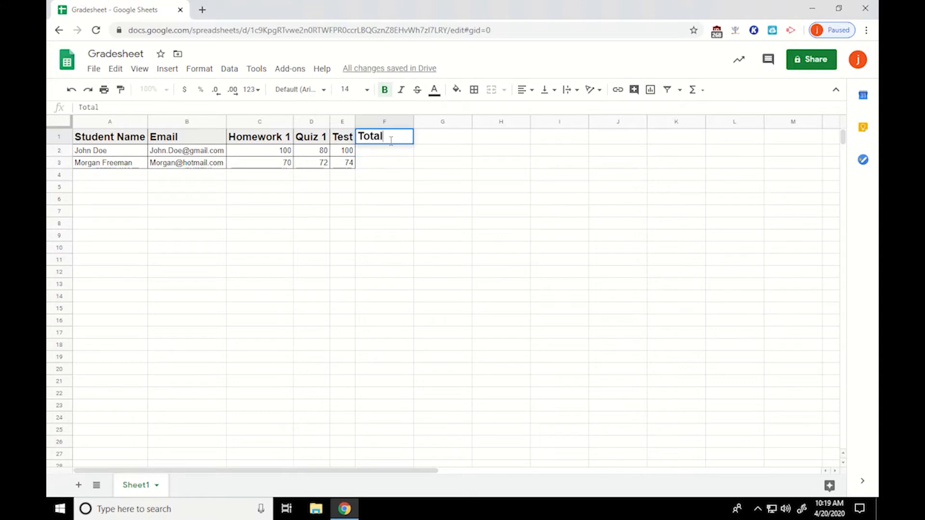
- Confirm the Total heading in F1 and add the three row 2 scores in F2 with =C2+D2+E2
{"action": "key", "text": "Return"}
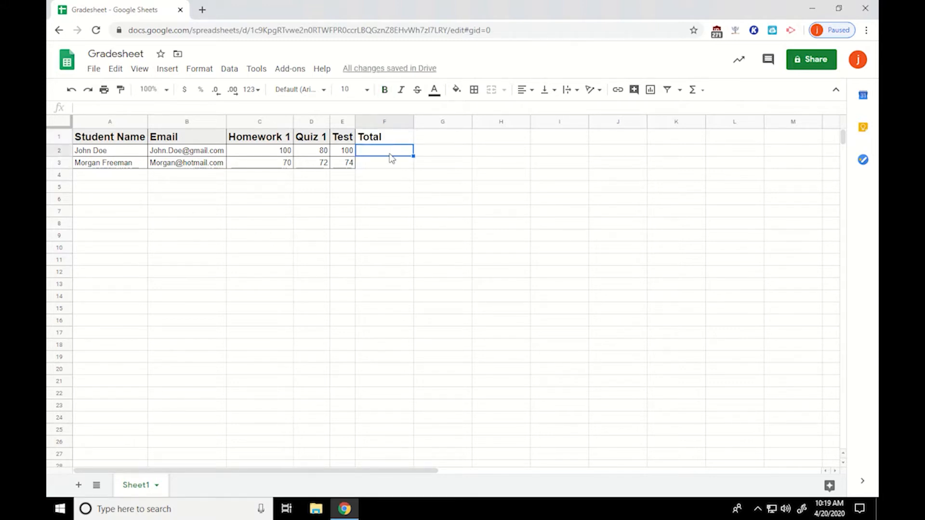
{"action": "type", "text": "="}
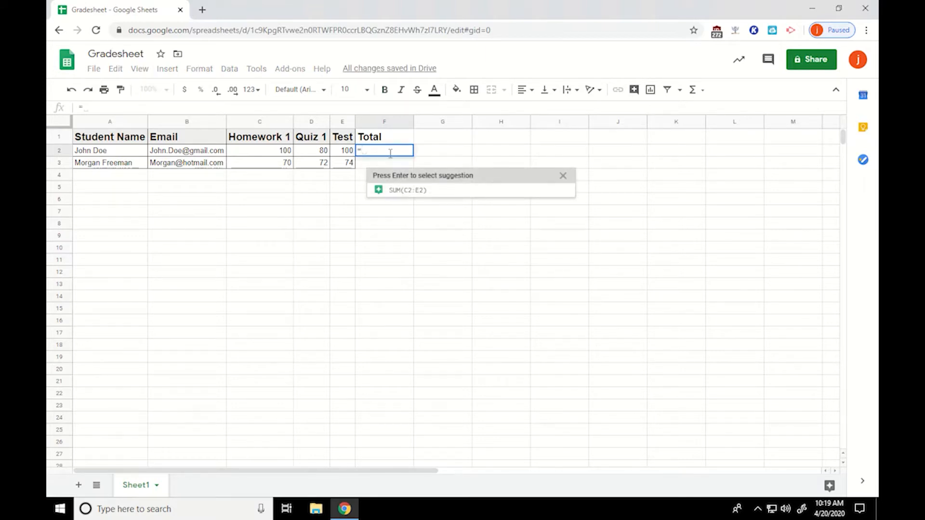
{"action": "left_click", "coordinate": [284, 151]}
{"action": "type", "text": "+"}
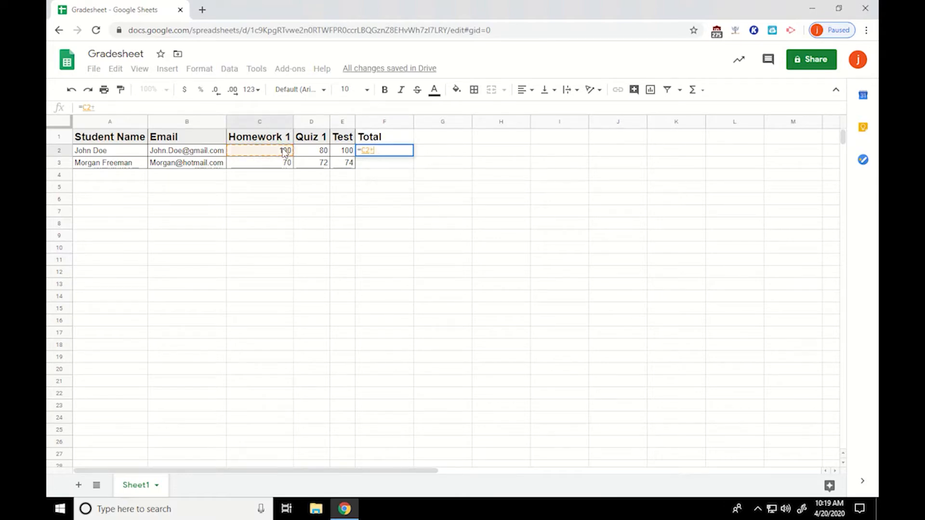
{"action": "left_click", "coordinate": [313, 153]}
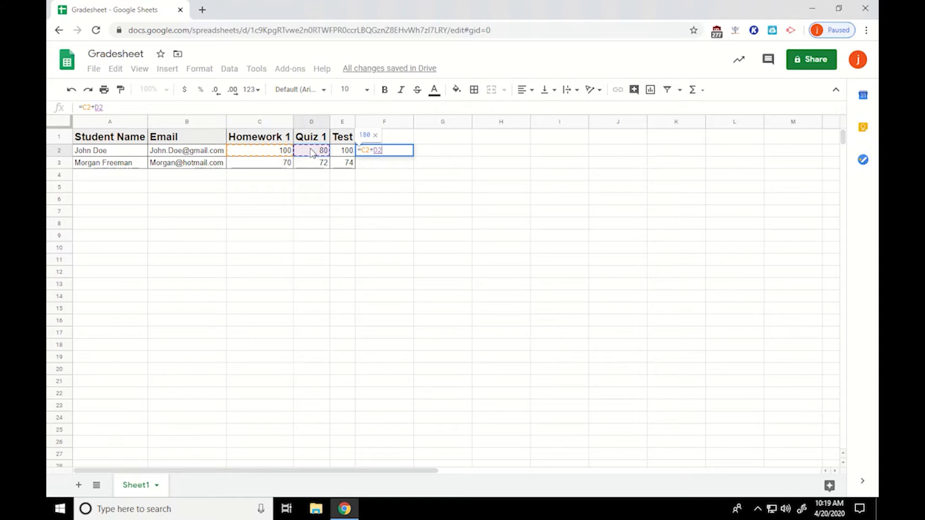
{"action": "type", "text": "+"}
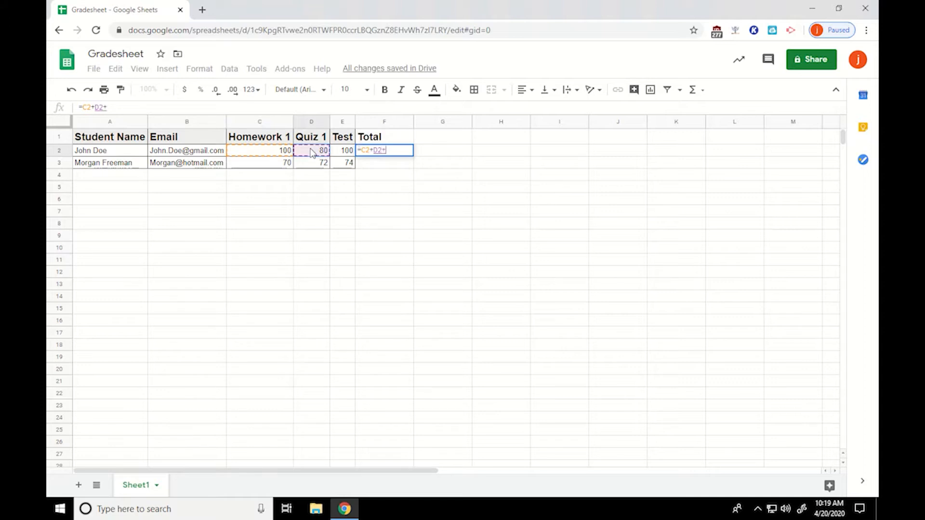
{"action": "left_click", "coordinate": [337, 153]}
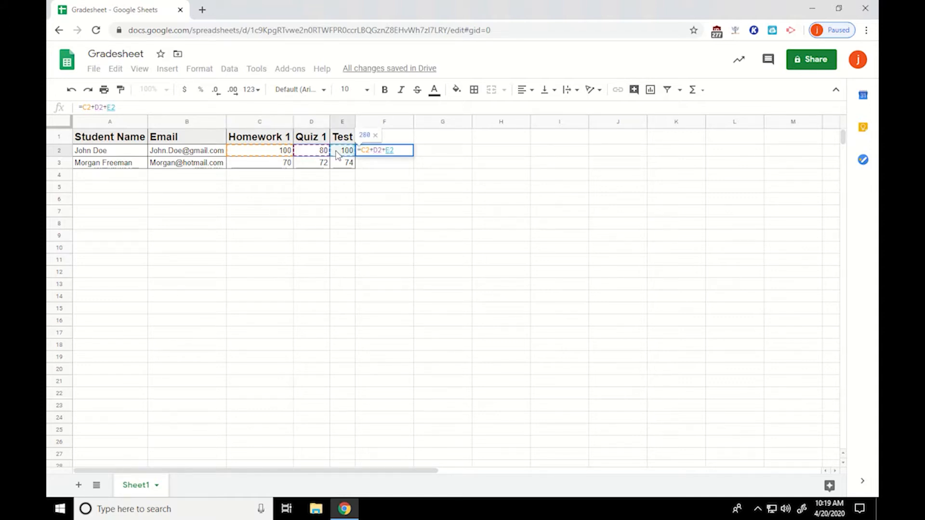
{"action": "key", "text": "Return"}
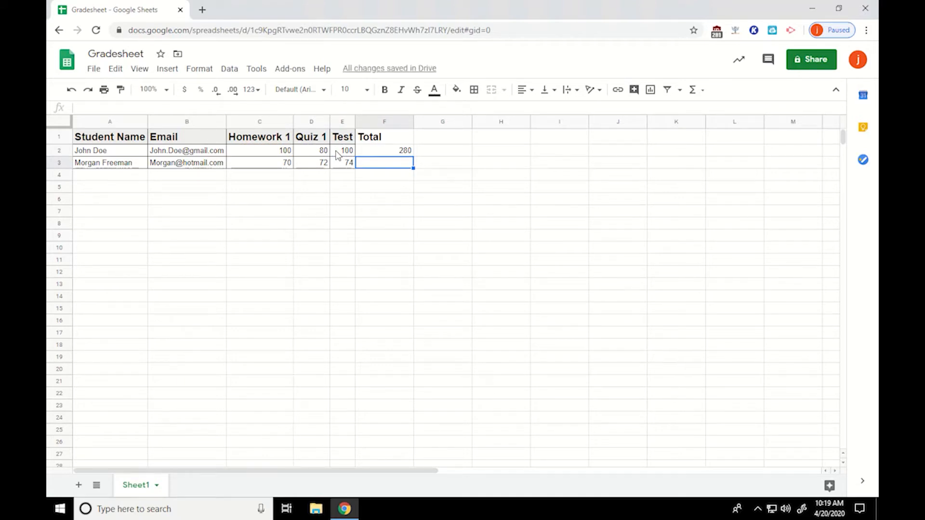
- Replace the addition formula in F2 with =SUM(C2:E2), reselecting the range from Homework 1 through Test
{"action": "left_click", "coordinate": [368, 154]}
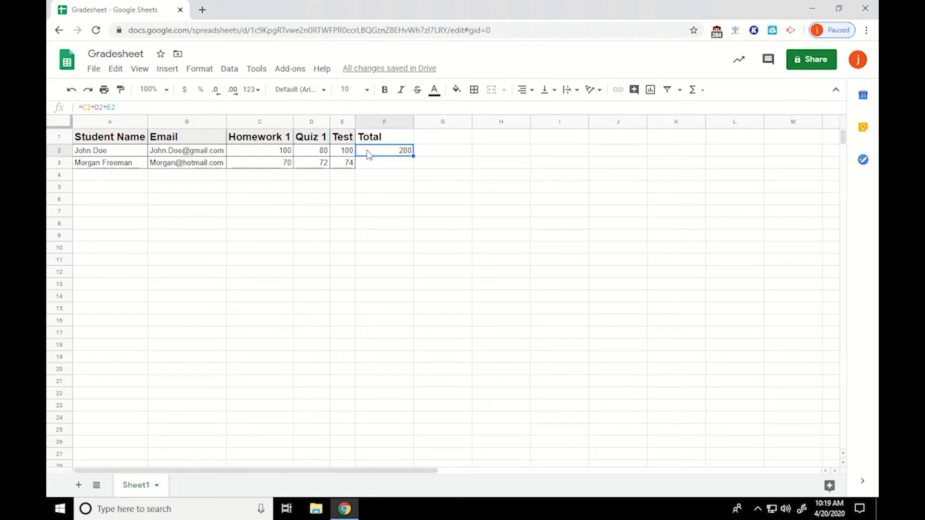
{"action": "key", "text": "Delete"}
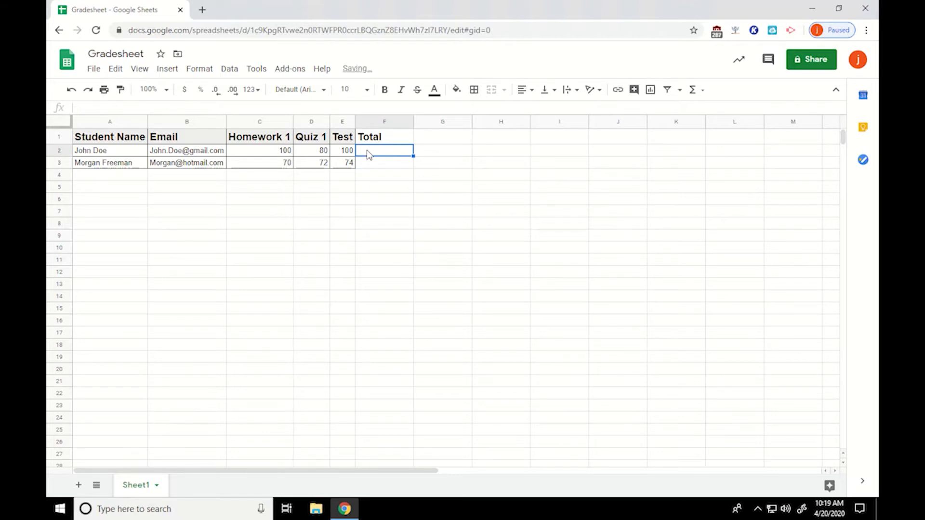
{"action": "type", "text": "="}
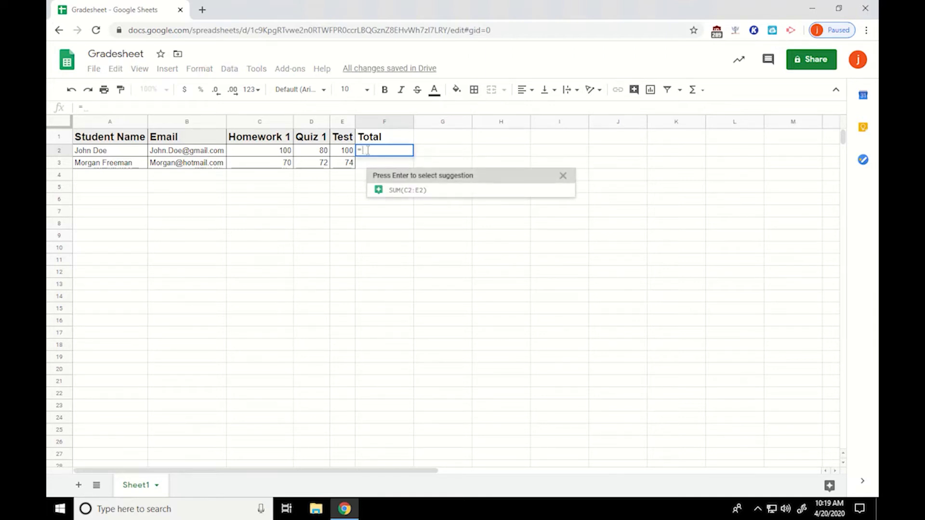
{"action": "type", "text": "sum"}
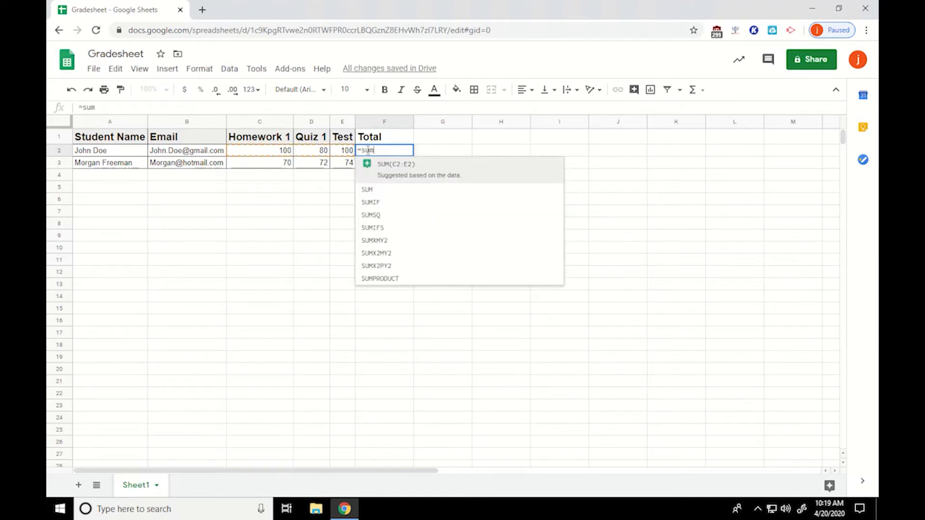
{"action": "key", "text": "Return"}
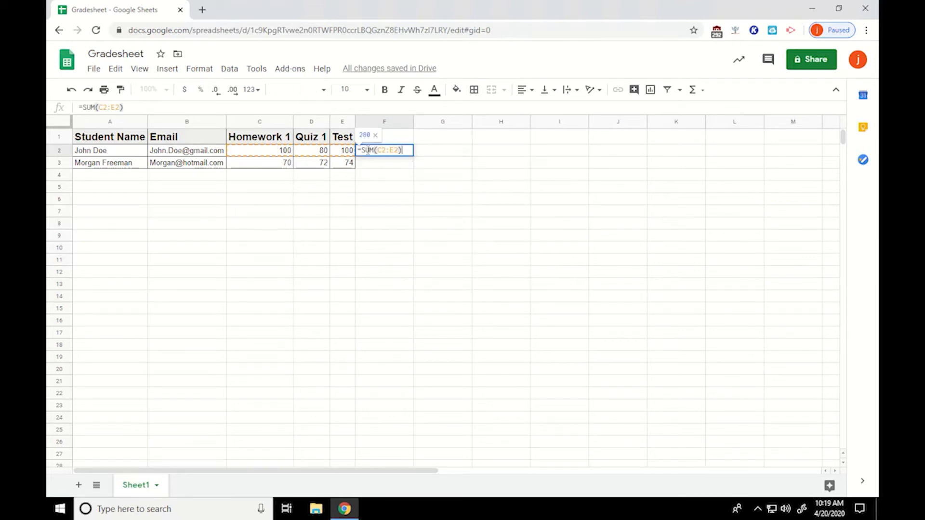
{"action": "left_click_drag", "start_coordinate": [379, 150], "coordinate": [400, 150]}
{"action": "key", "text": "BackSpace"}
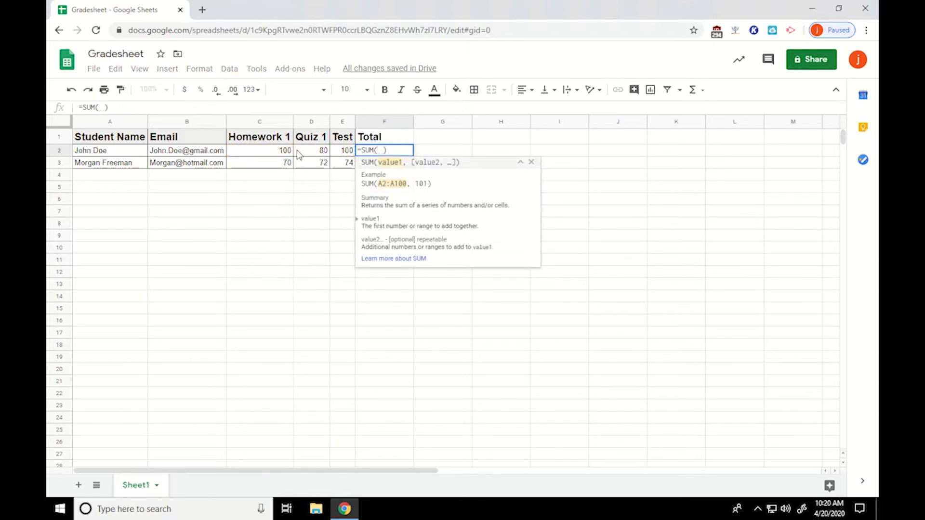
{"action": "left_click", "coordinate": [270, 154]}
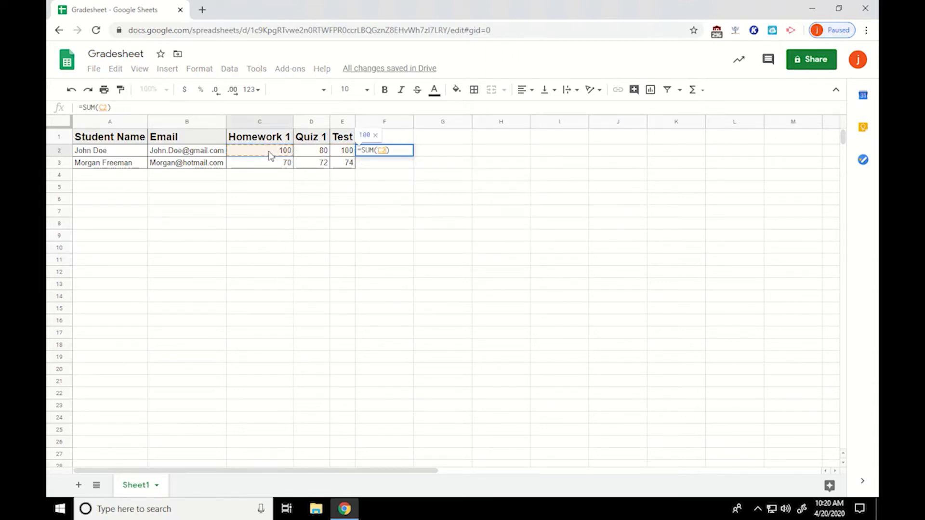
{"action": "left_click_drag", "start_coordinate": [270, 153], "coordinate": [337, 155]}
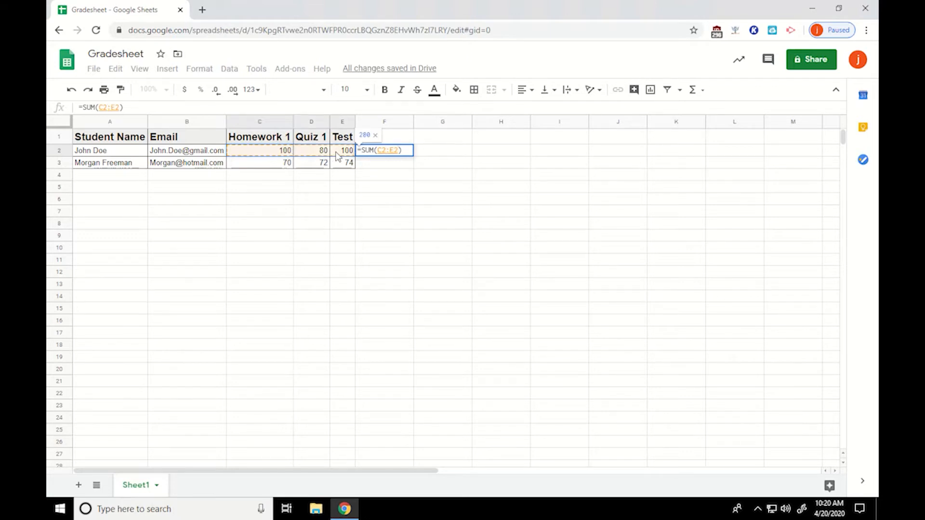
{"action": "key", "text": "Return"}
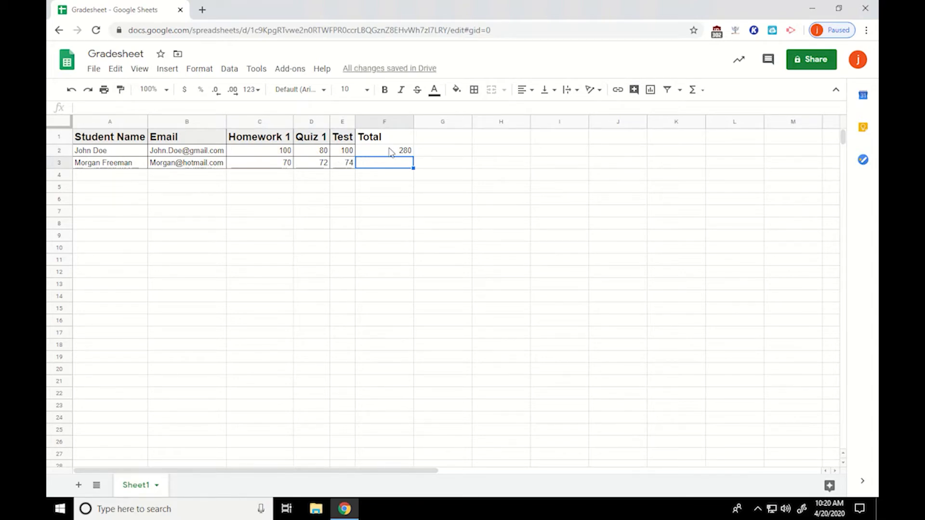
- Clear F2 and rebuild its total from scratch with the SUM function over C2:E2
{"action": "left_click", "coordinate": [391, 152]}
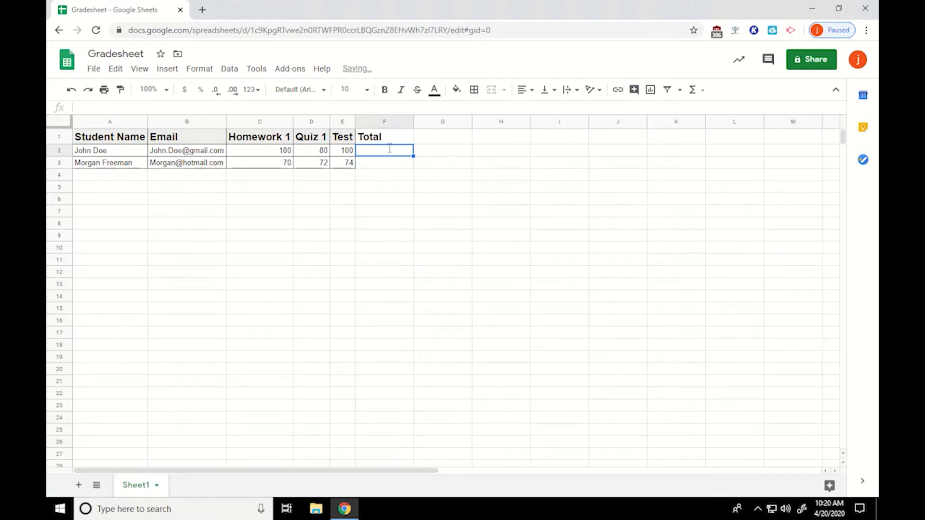
{"action": "type", "text": "=su"}
{"action": "key", "text": "Tab"}
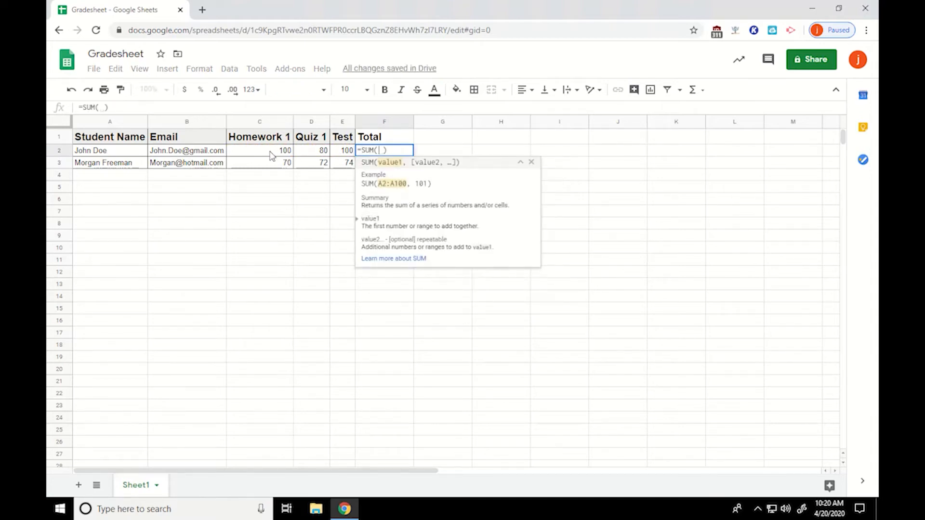
{"action": "left_click_drag", "start_coordinate": [272, 155], "coordinate": [348, 155]}
{"action": "key", "text": "Return"}
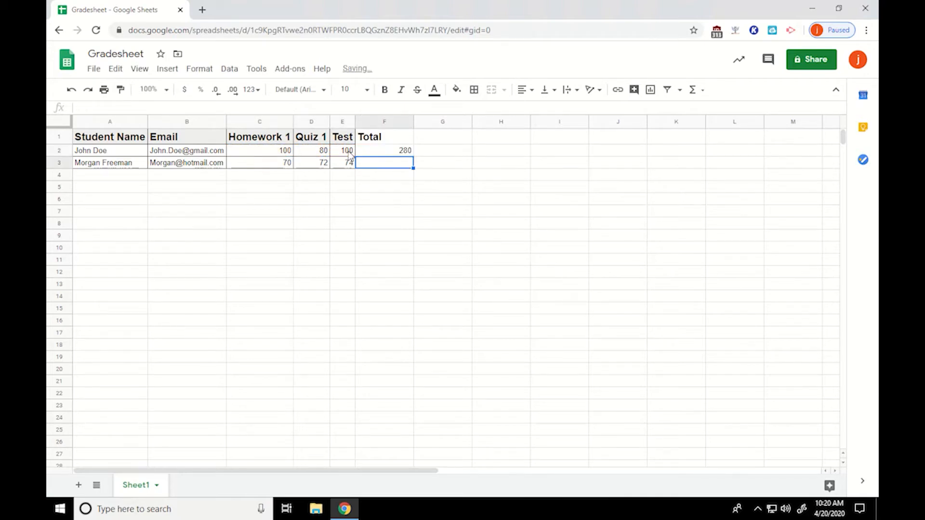
- Change the F1 heading to GPA and clear the total in F2
{"action": "left_click", "coordinate": [376, 141]}
{"action": "type", "text": "GPA"}
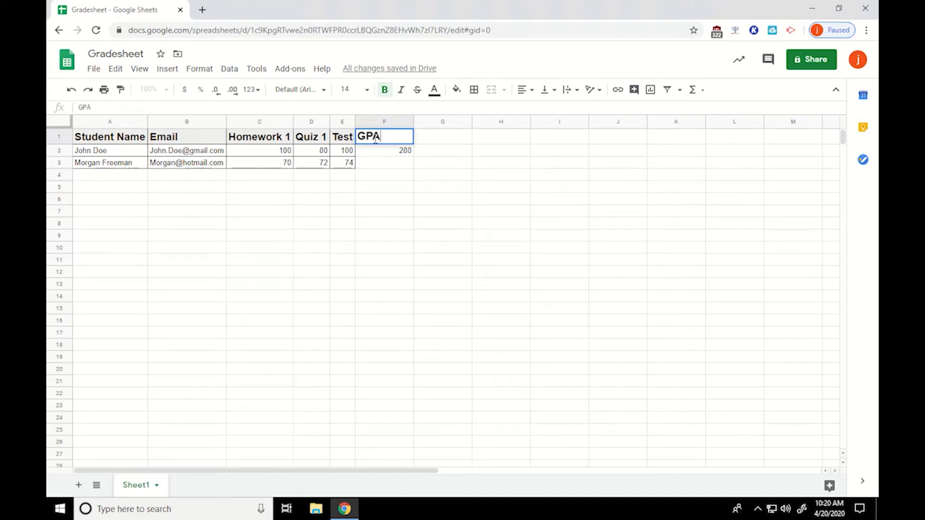
{"action": "key", "text": "Return"}
{"action": "key", "text": "Delete"}
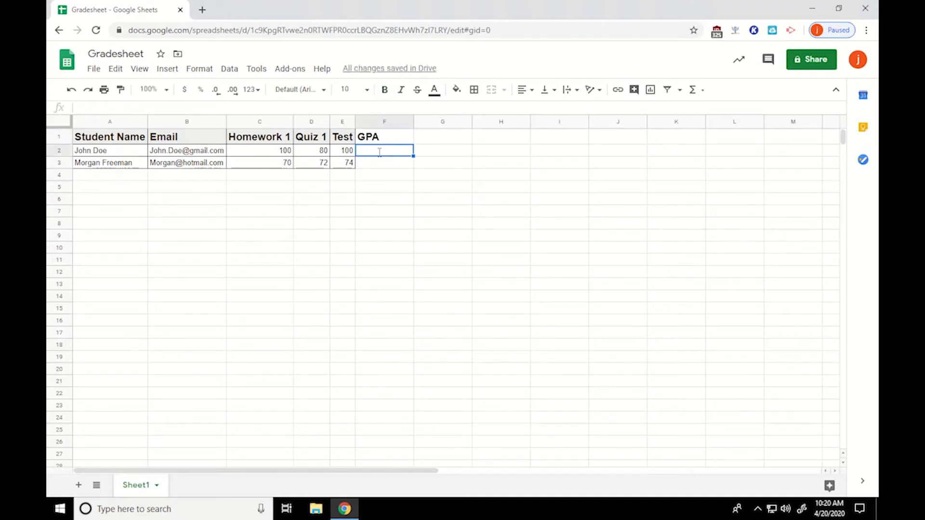
- Average the three row 2 scores in F2 with =AVERAGE(C2:E2)
{"action": "type", "text": "=average"}
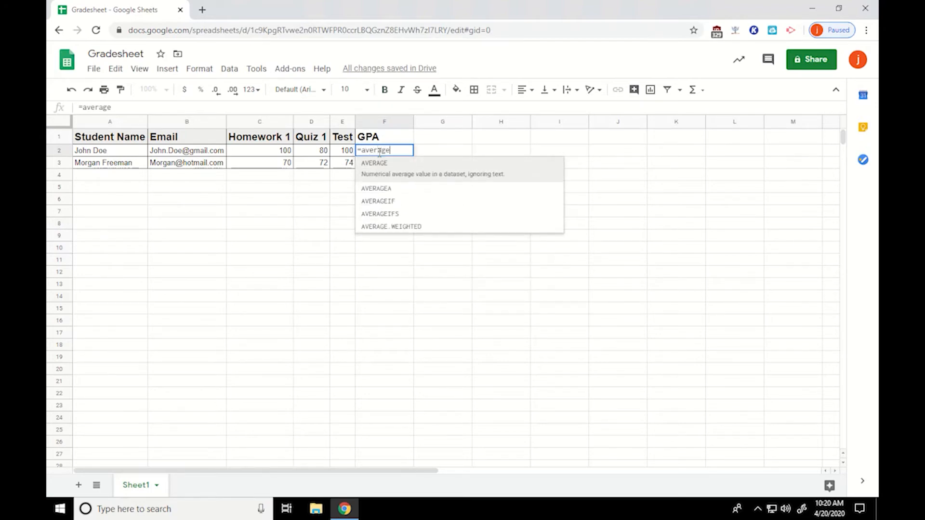
{"action": "key", "text": "Tab"}
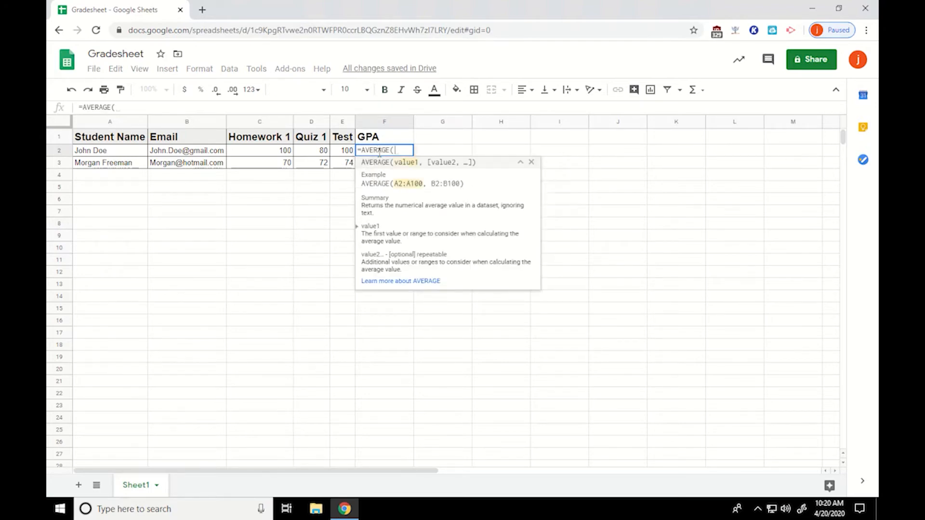
{"action": "left_click_drag", "start_coordinate": [259, 150], "coordinate": [346, 153]}
{"action": "key", "text": "Return"}
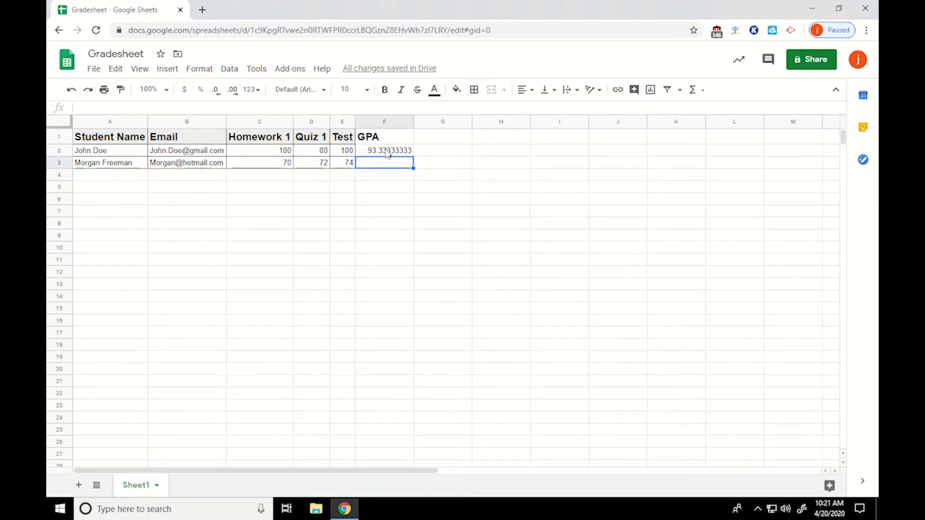
- Replace the F2 formula with the nested average =AVERAGE(AVERAGE(C2,D2),E2), so homework and quiz are averaged before the test
{"action": "left_click", "coordinate": [388, 151]}
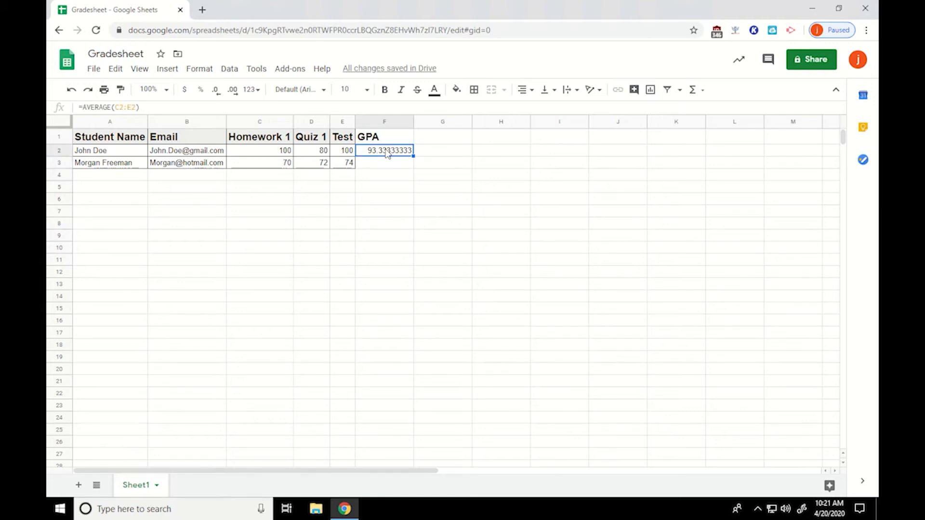
{"action": "type", "text": "="}
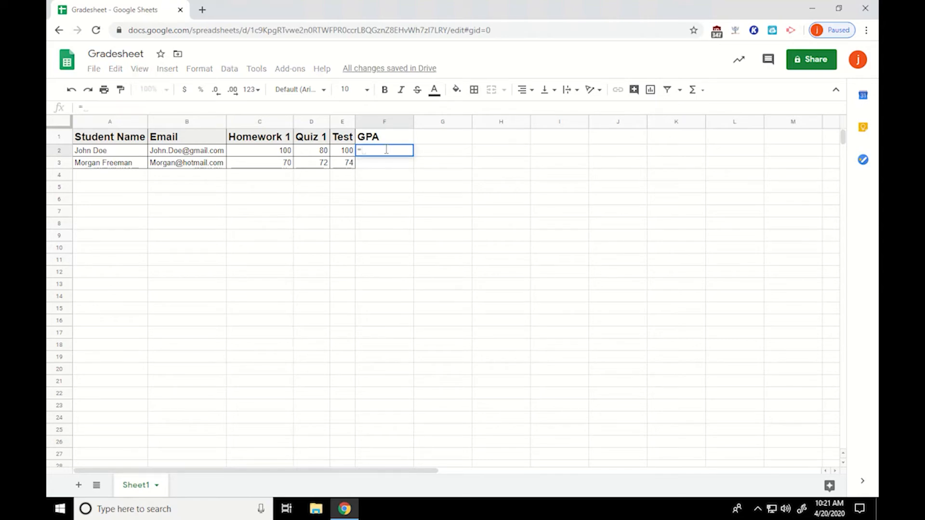
{"action": "type", "text": "avereage"}
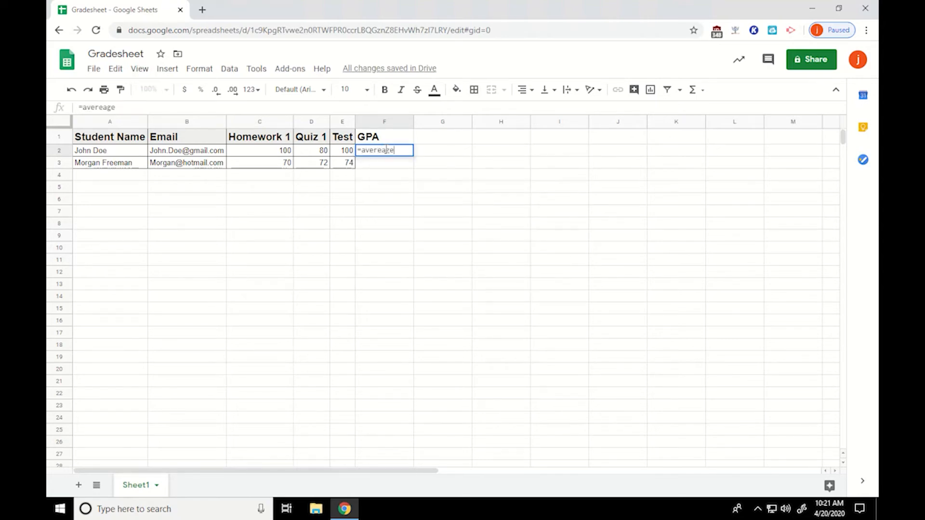
{"action": "key", "text": "Tab"}
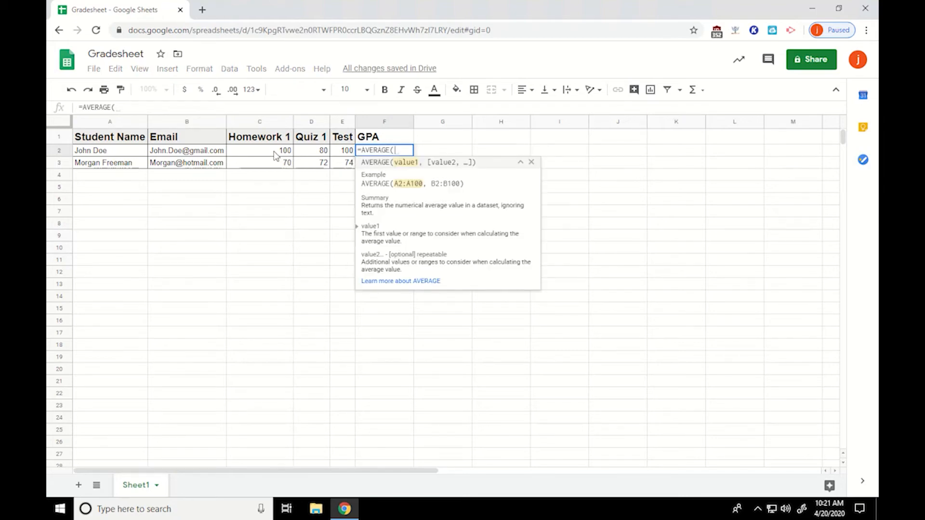
{"action": "type", "text": "average"}
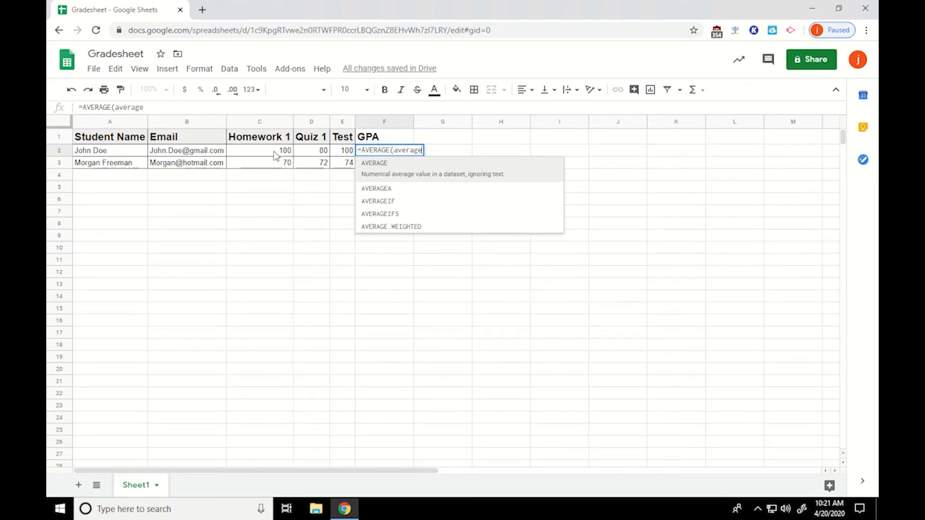
{"action": "key", "text": "Tab"}
{"action": "left_click", "coordinate": [275, 155]}
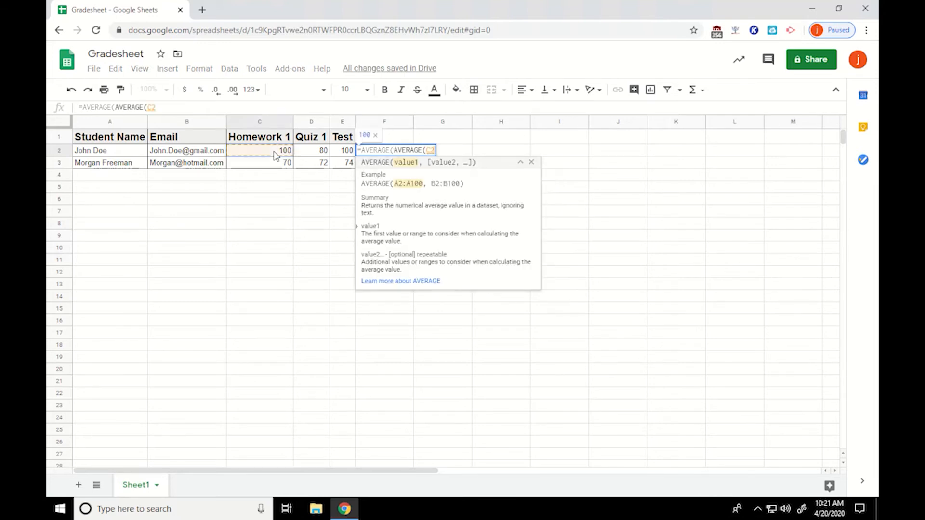
{"action": "type", "text": ","}
{"action": "left_click", "coordinate": [312, 156]}
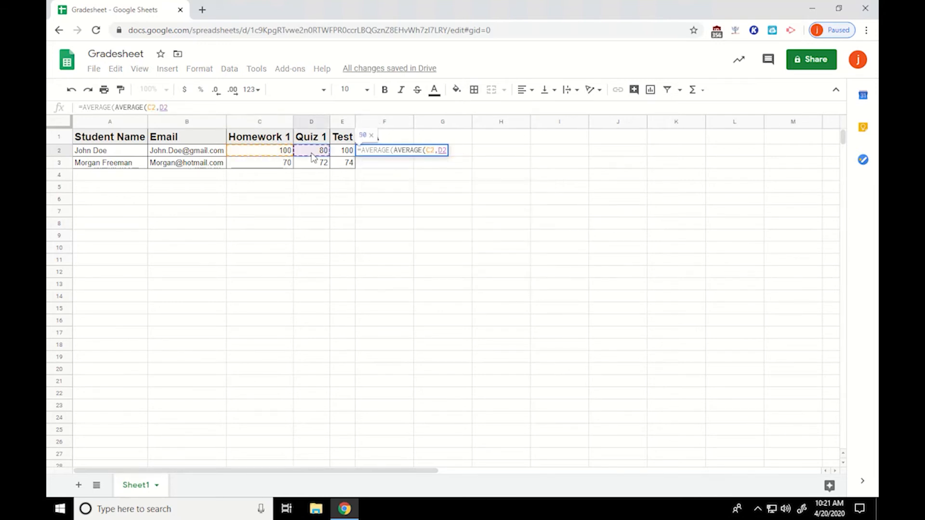
{"action": "type", "text": ")"}
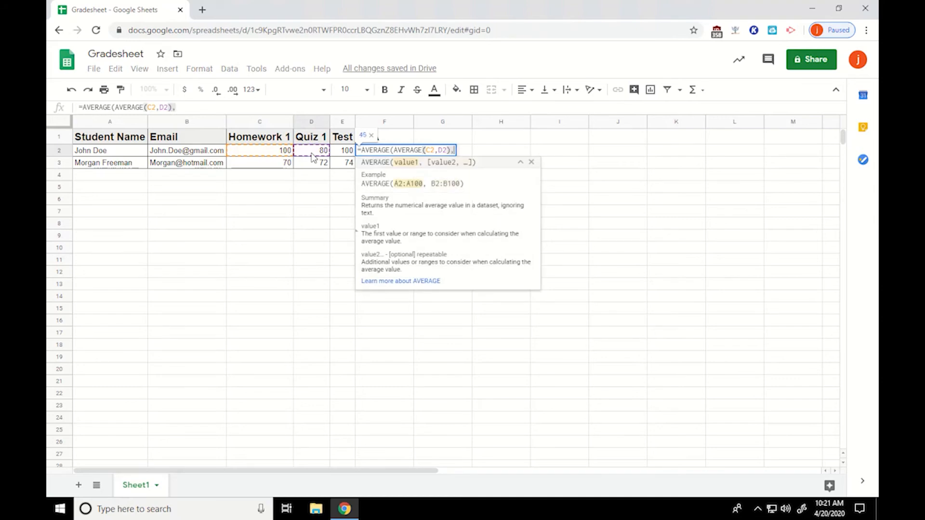
{"action": "type", "text": ","}
{"action": "left_click", "coordinate": [341, 152]}
{"action": "key", "text": "Return"}
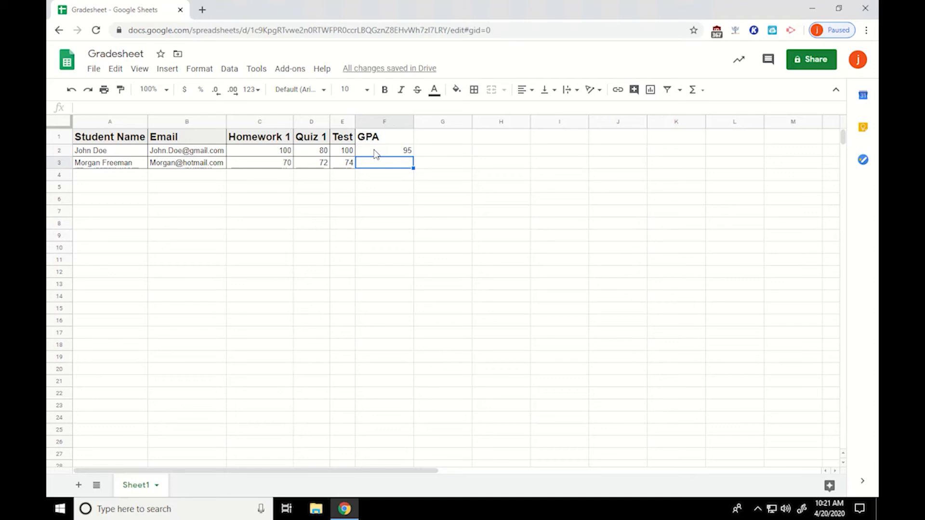
- Copy the GPA formula from F2 and paste it into F3 for the second student
{"action": "left_click", "coordinate": [376, 154]}
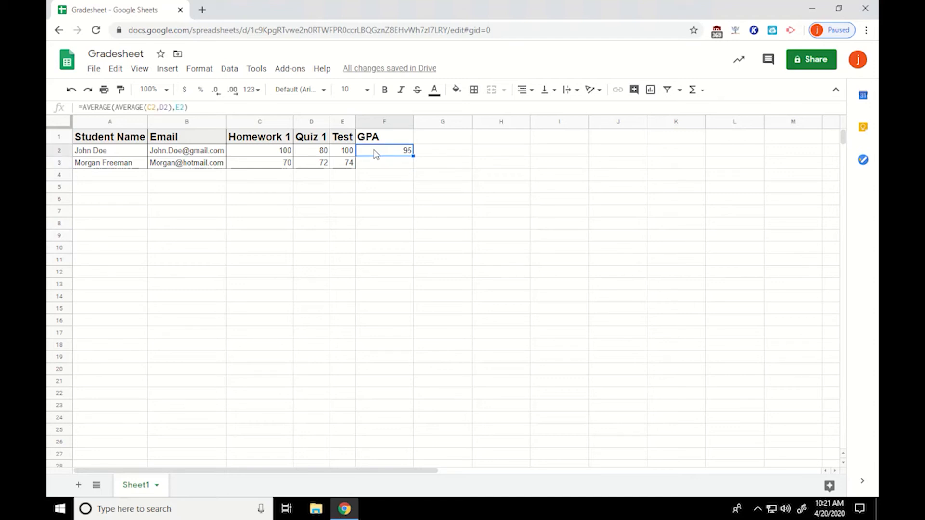
{"action": "key", "text": "ctrl+c"}
{"action": "left_click", "coordinate": [378, 165]}
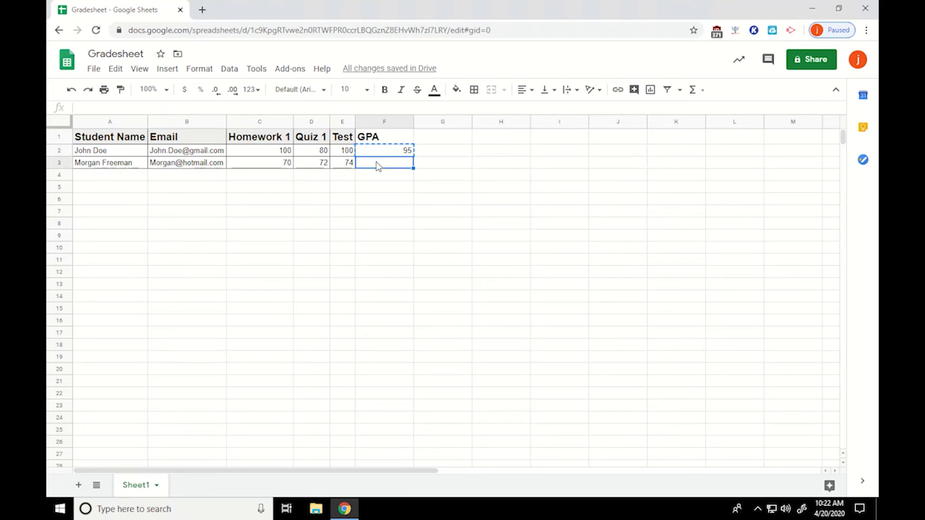
{"action": "key", "text": "ctrl+v"}
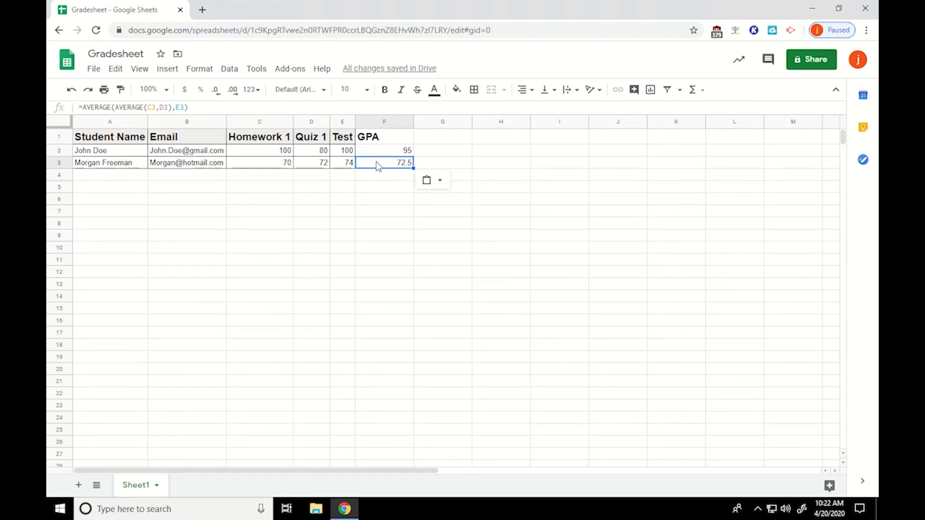
- Clear F3 and autofill the GPA formula from F2 down to F3
{"action": "key", "text": "Delete"}
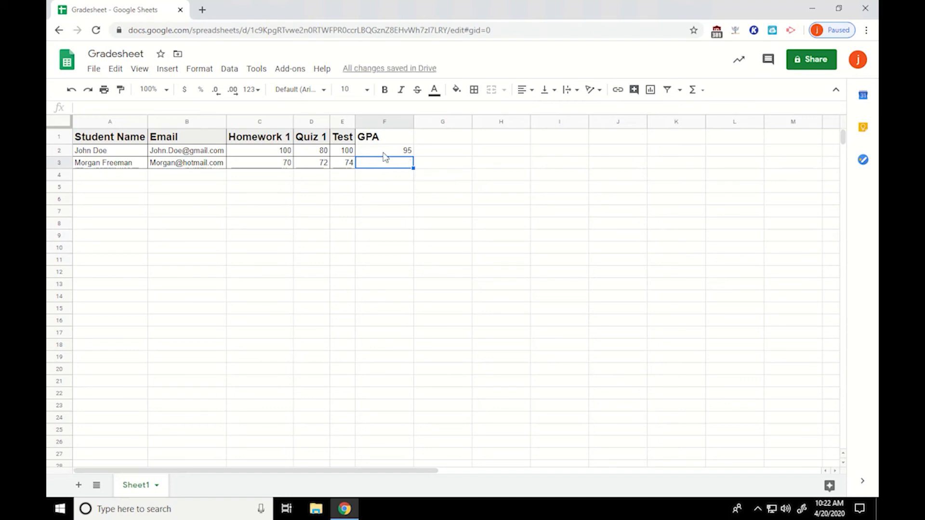
{"action": "left_click", "coordinate": [386, 153]}
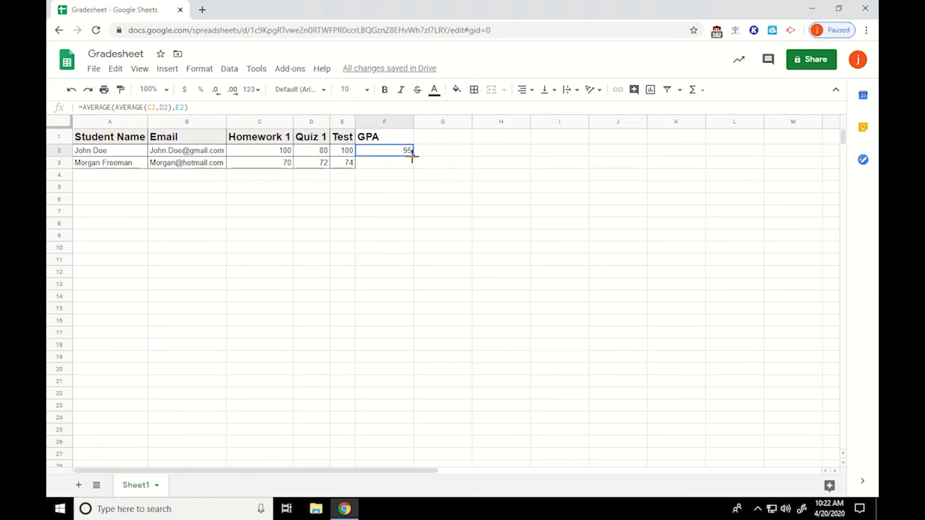
{"action": "double_click", "coordinate": [414, 155]}
{"action": "left_click", "coordinate": [390, 166]}
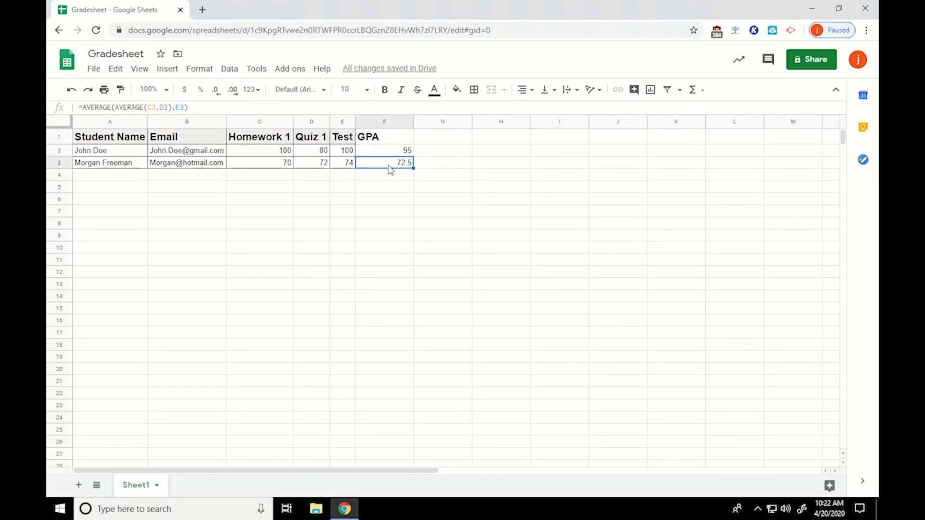
- Enter a third row of scores in C4:E4: homework 80, quiz 90 and test 95
{"action": "left_click", "coordinate": [278, 175]}
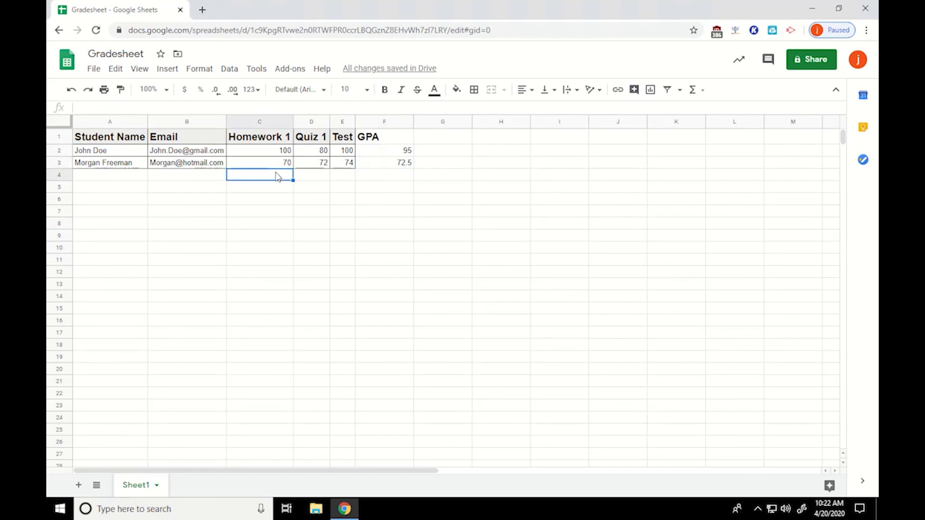
{"action": "type", "text": "80"}
{"action": "key", "text": "Tab"}
{"action": "type", "text": "90"}
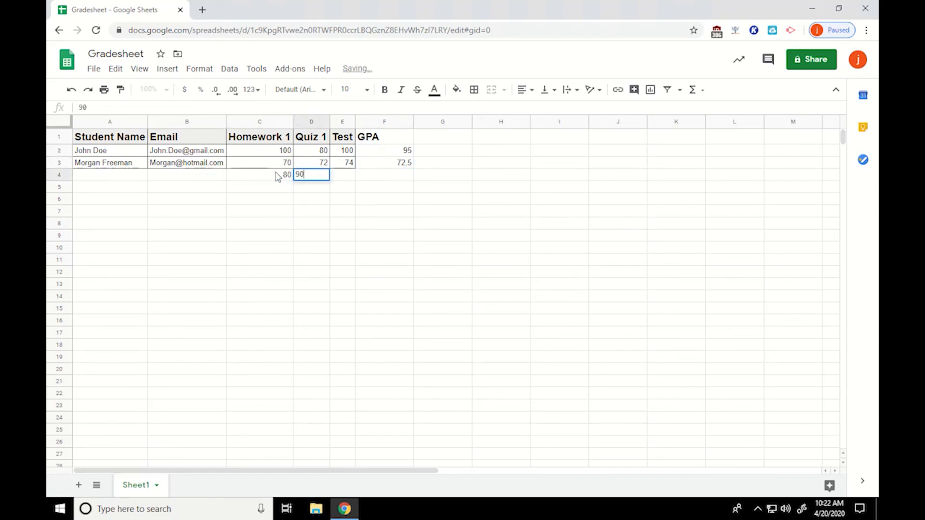
{"action": "key", "text": "Tab"}
{"action": "type", "text": "95"}
{"action": "key", "text": "Tab"}
- Clear F3 and autofill the GPA formula from F2 down through F4
{"action": "left_click", "coordinate": [366, 163]}
{"action": "key", "text": "Delete"}
{"action": "left_click", "coordinate": [381, 153]}
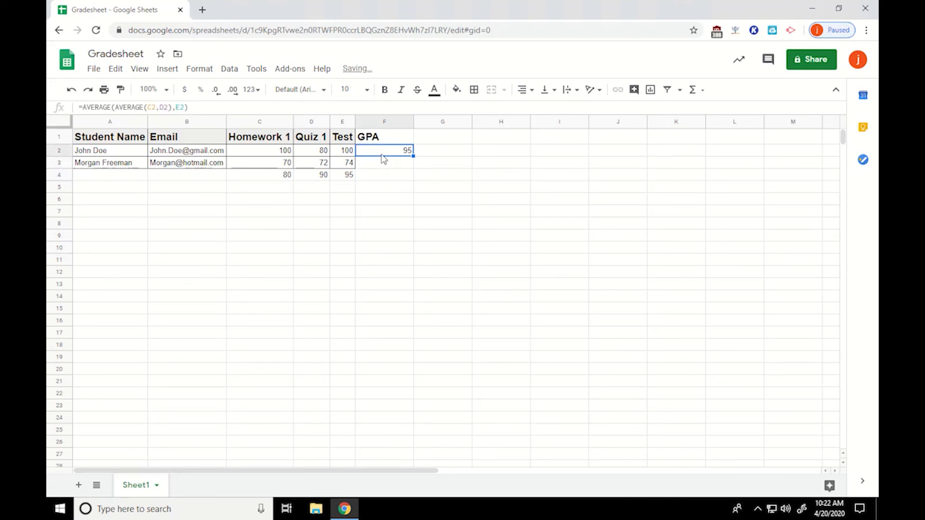
{"action": "double_click", "coordinate": [412, 153]}
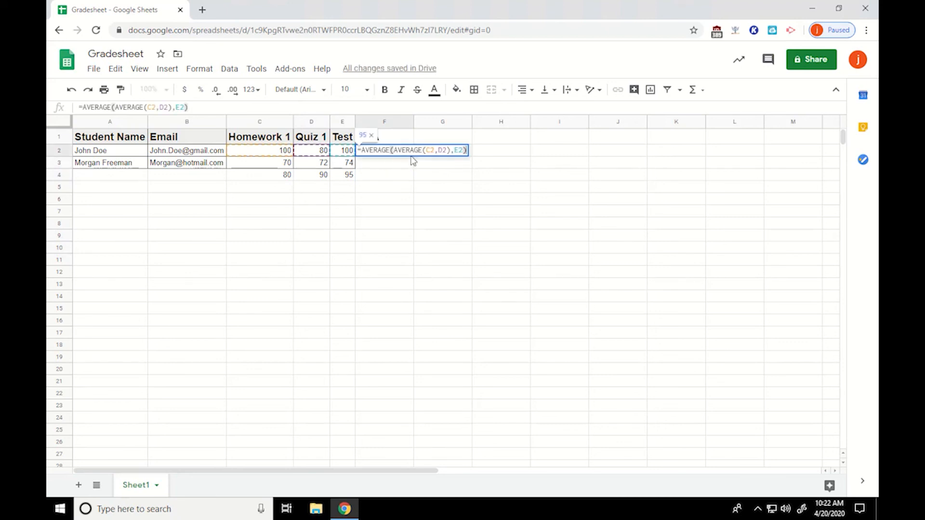
{"action": "key", "text": "Return"}
{"action": "left_click", "coordinate": [406, 153]}
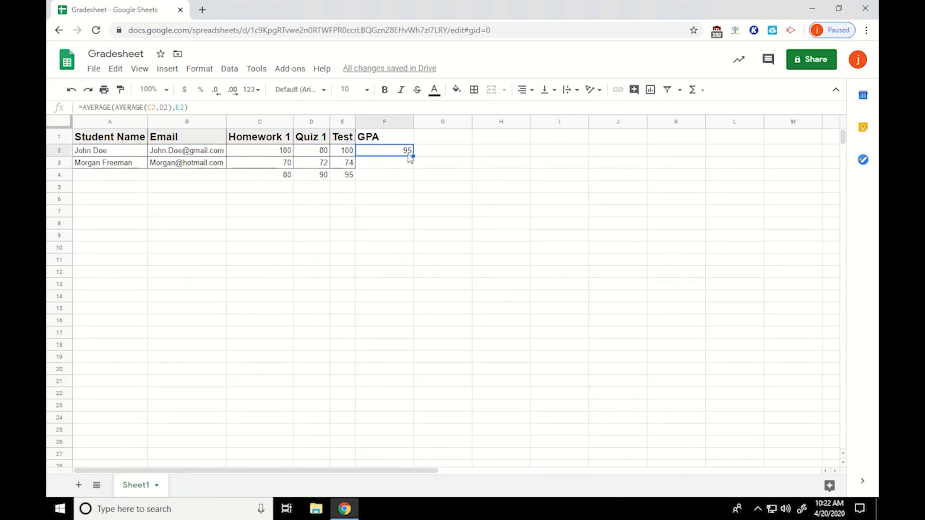
{"action": "double_click", "coordinate": [414, 154]}
- Open the list of available spreadsheet functions
{"action": "left_click", "coordinate": [693, 90]}
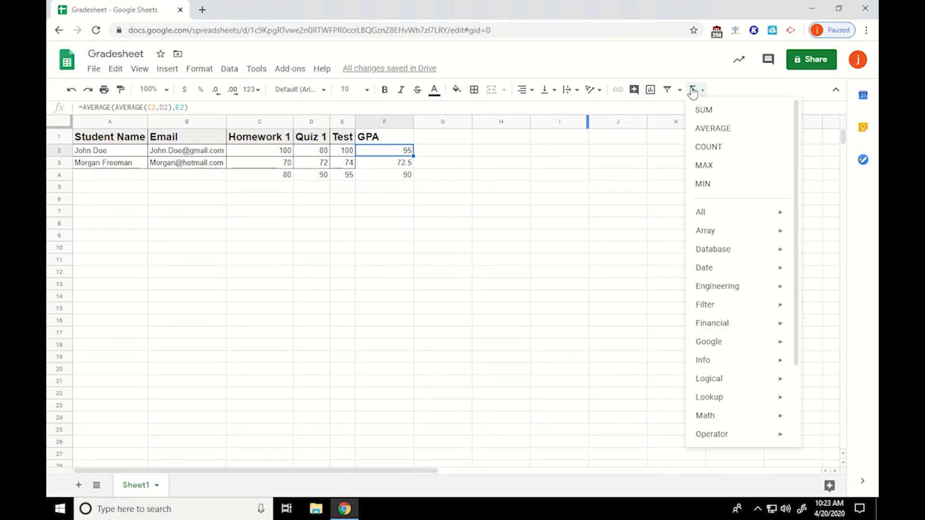